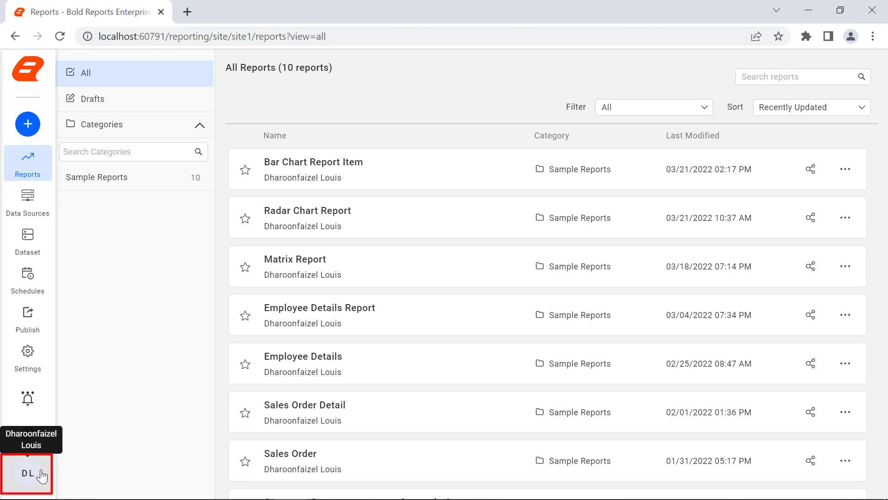
# Go to the admin site management and start a new site named "Bold Reports Enterprise Reporting - Client2"
pyautogui.click(41, 475)
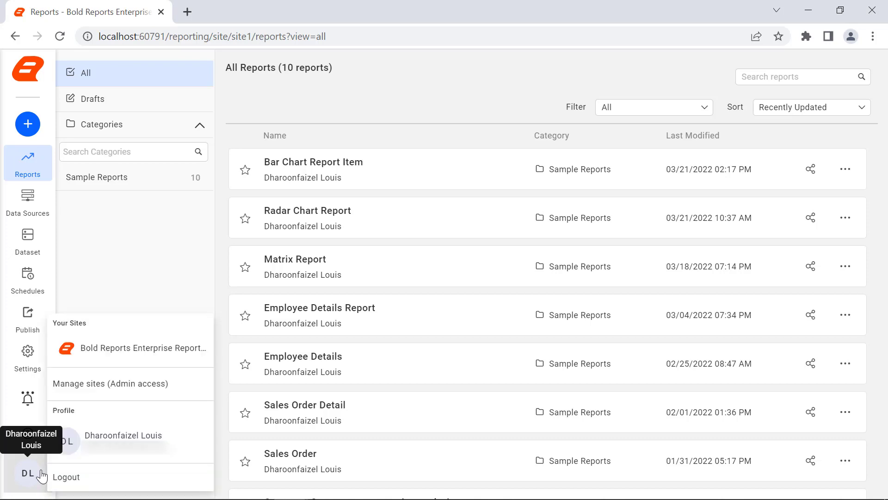
pyautogui.click(103, 393)
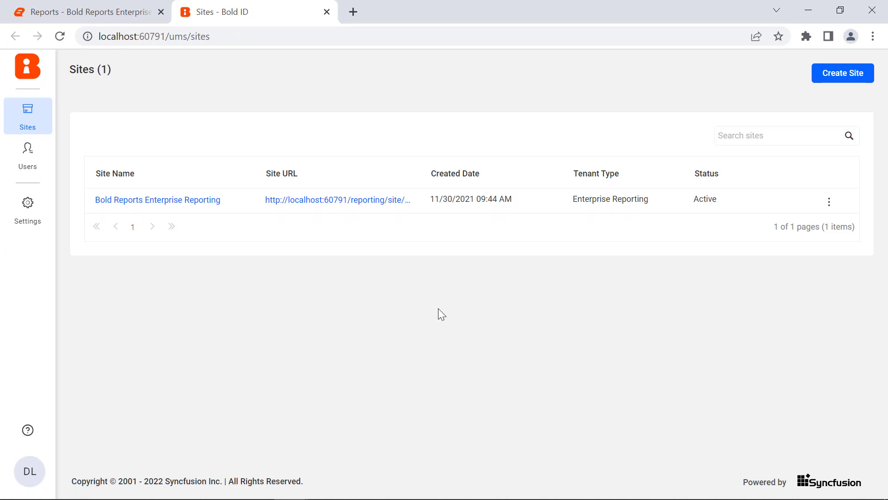
pyautogui.click(831, 80)
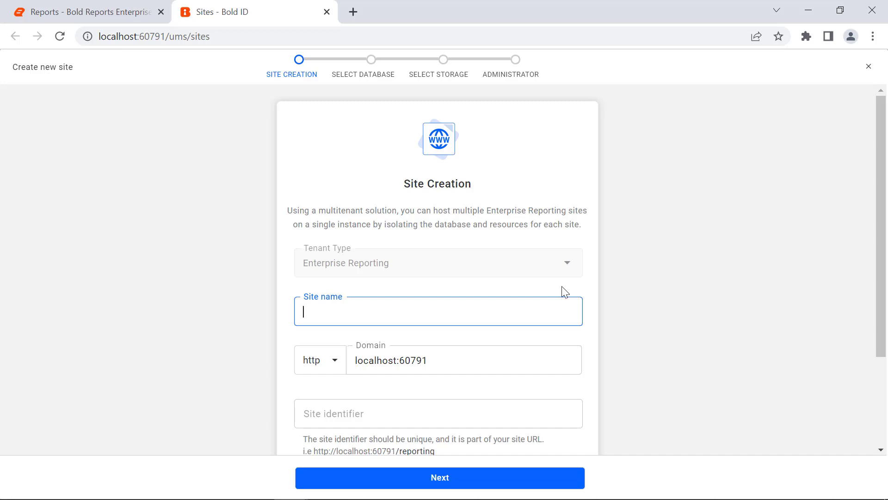
pyautogui.write('Bold Reports Enterprise Reporting - Client2')
pyautogui.click(552, 337)
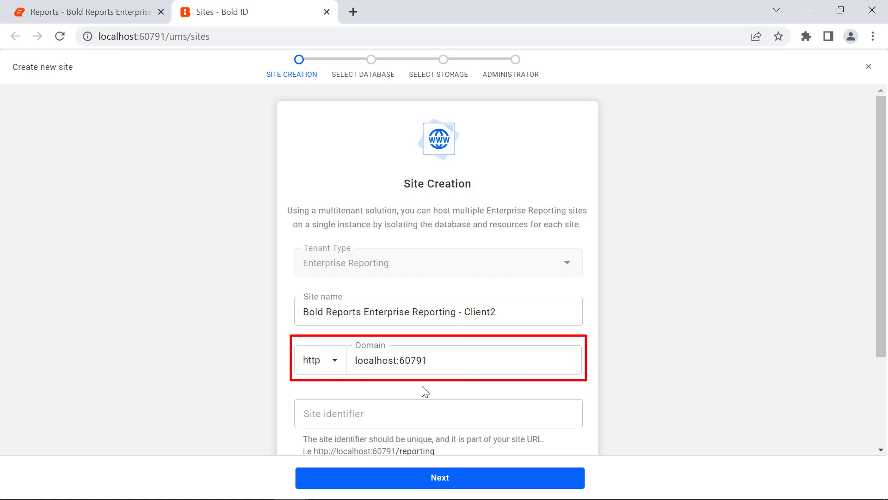
# Keep the http protocol and the Enterprise Reporting branding, and set the site identifier to client2
pyautogui.click(338, 369)
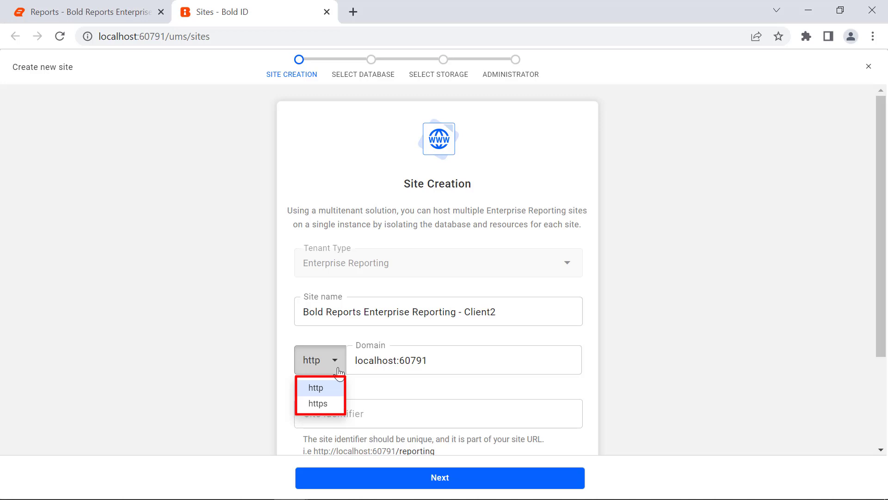
pyautogui.click(428, 387)
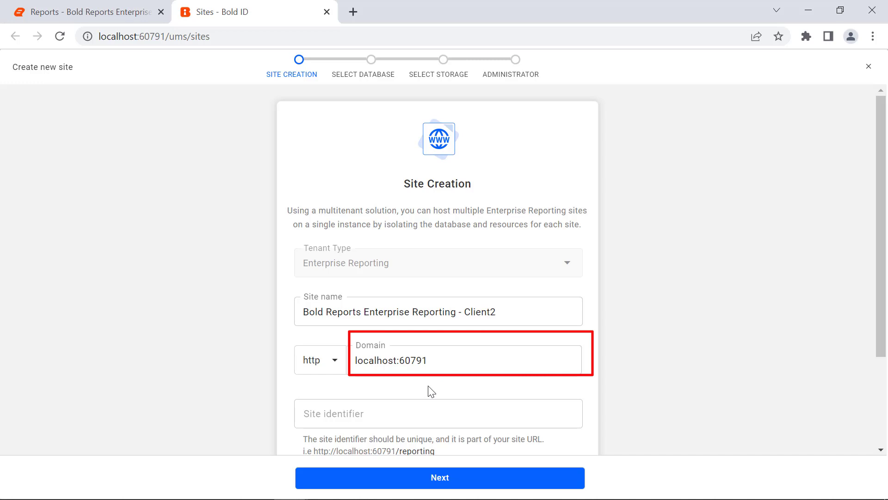
pyautogui.scroll(-3, 494, 339)
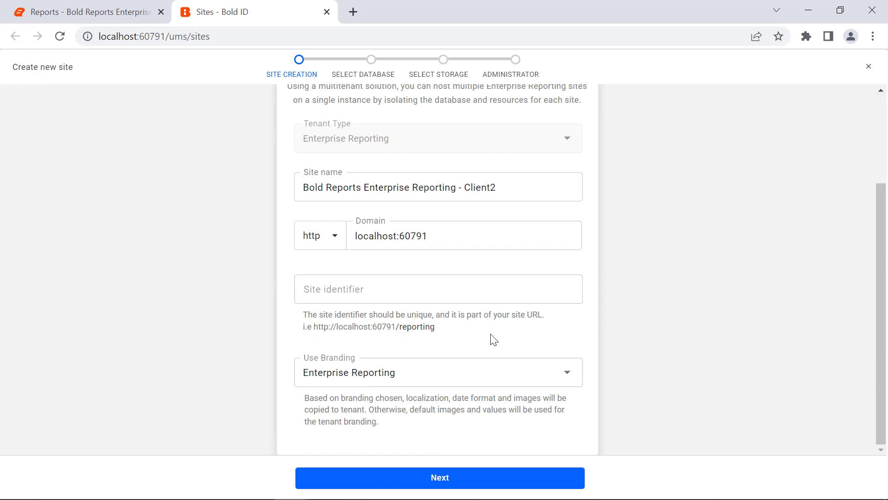
pyautogui.click(465, 297)
pyautogui.write('client2')
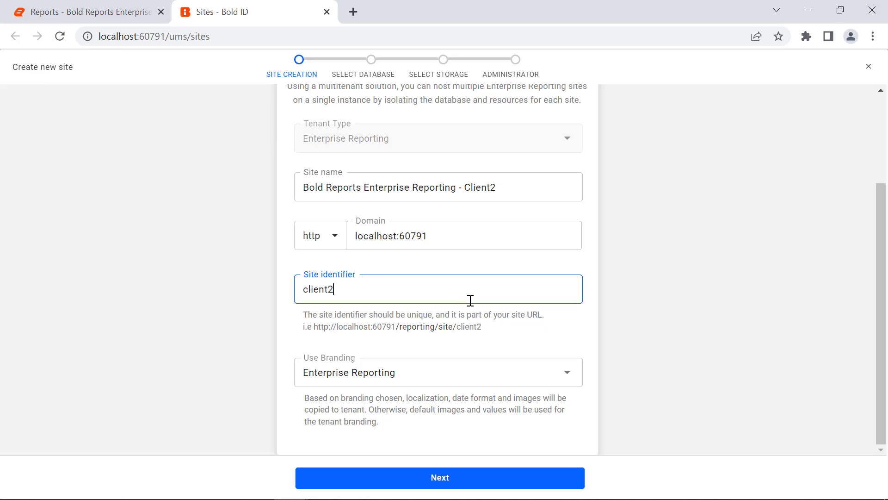
pyautogui.click(498, 328)
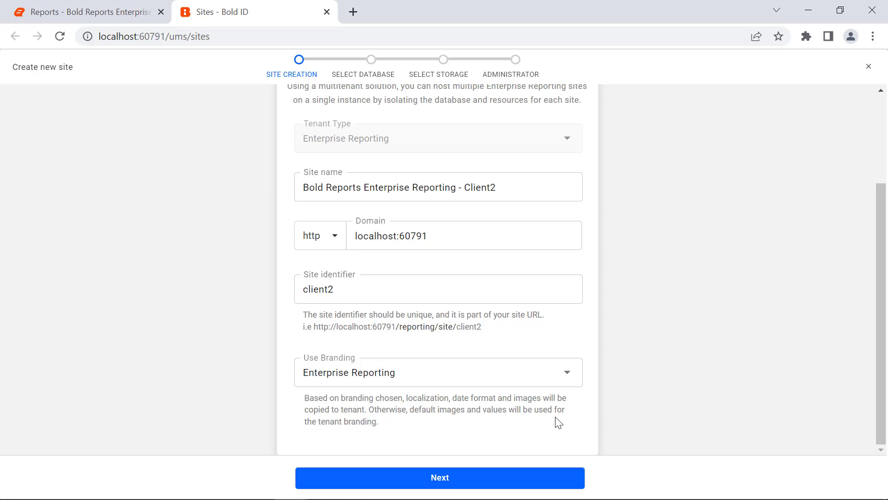
pyautogui.click(567, 390)
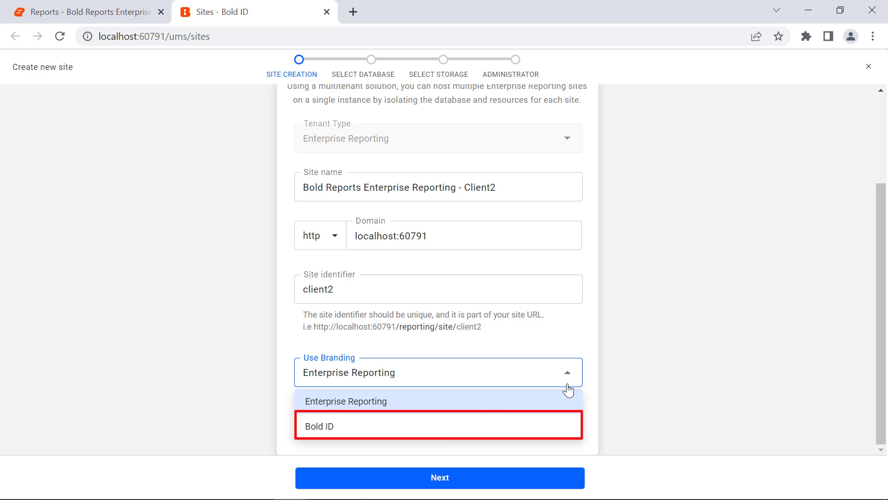
pyautogui.click(586, 397)
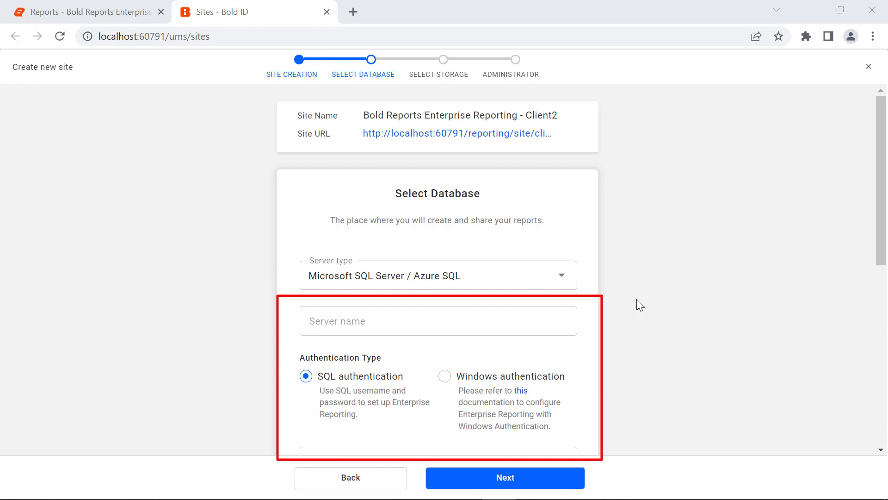
# Keep Microsoft SQL Server / Azure SQL as the site's database server type and enter the server name
pyautogui.click(576, 287)
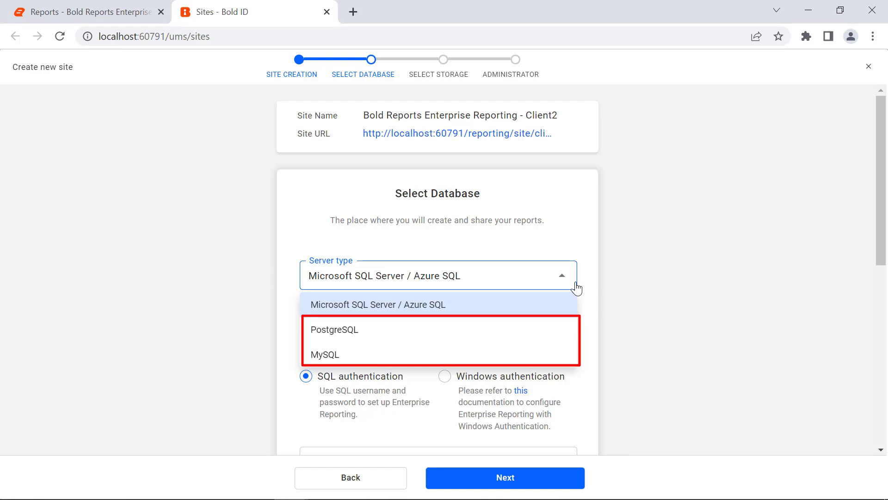
pyautogui.click(586, 301)
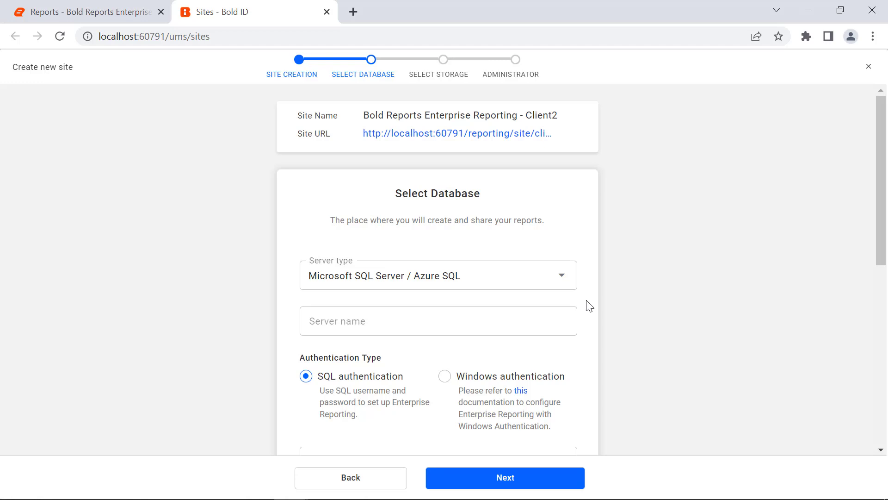
pyautogui.click(567, 318)
pyautogui.write('??????????????')
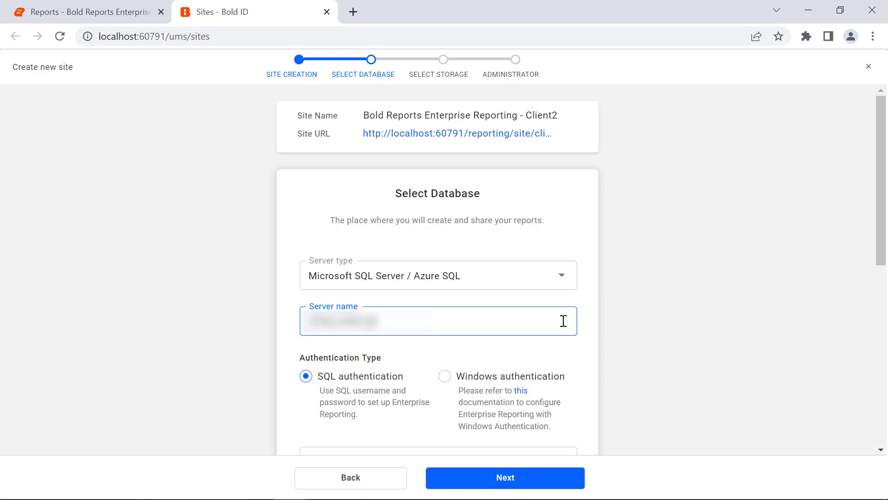
pyautogui.click(581, 221)
# Enter the SQL authentication username sa and the database account password
pyautogui.scroll(-6, 581, 222)
pyautogui.click(523, 185)
pyautogui.write('sa')
pyautogui.click(506, 264)
pyautogui.write('???????')
pyautogui.click(536, 286)
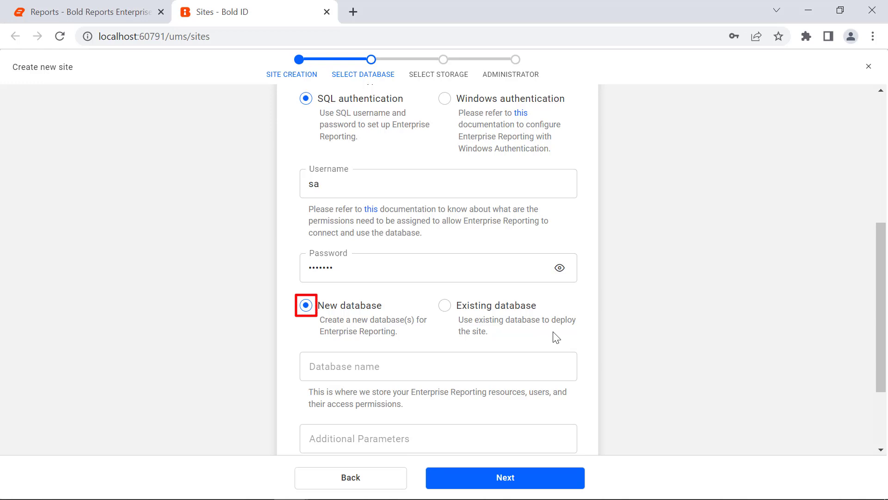
# Name the site's new database client2-db and continue to the storage selection
pyautogui.click(521, 362)
pyautogui.write('client2-db')
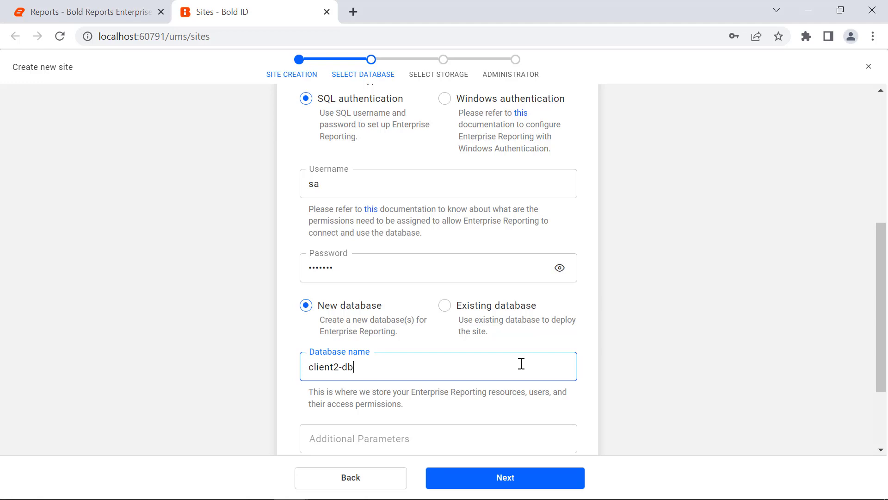
pyautogui.click(534, 391)
pyautogui.scroll(-3, 535, 391)
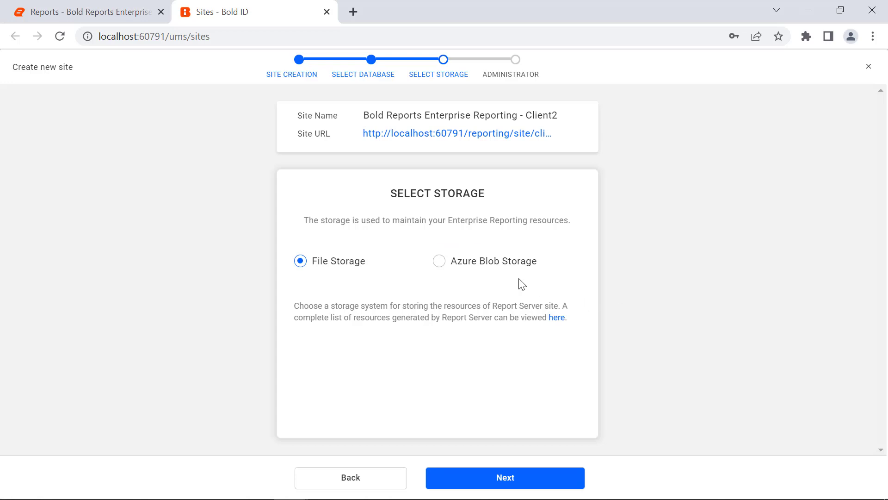
# Finish the site setup with File Storage and the listed user as site administrator, and create and launch the site
pyautogui.click(439, 262)
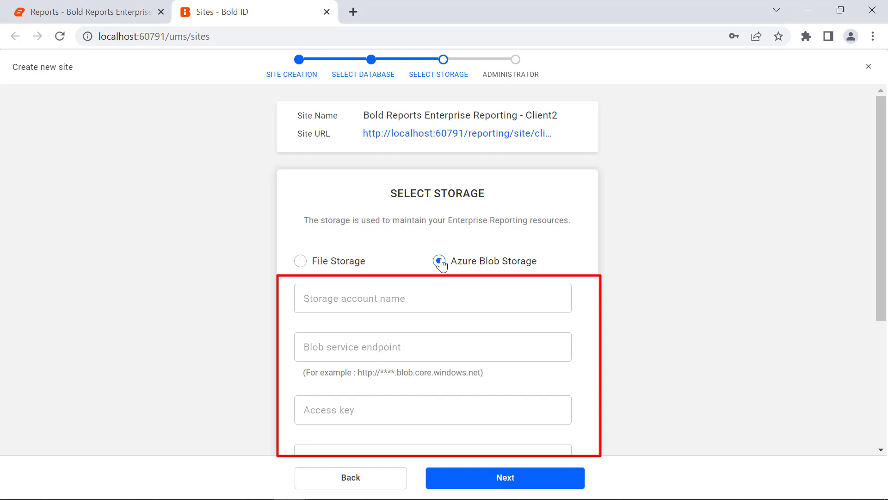
pyautogui.click(301, 261)
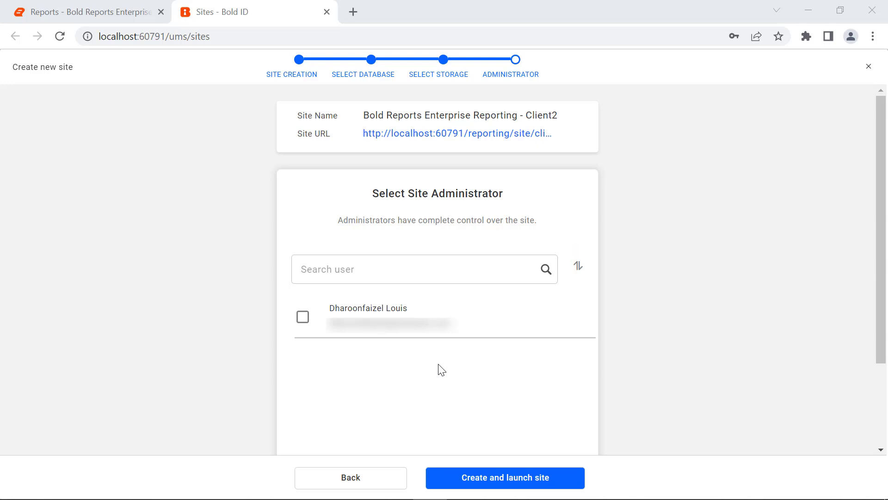
pyautogui.click(304, 319)
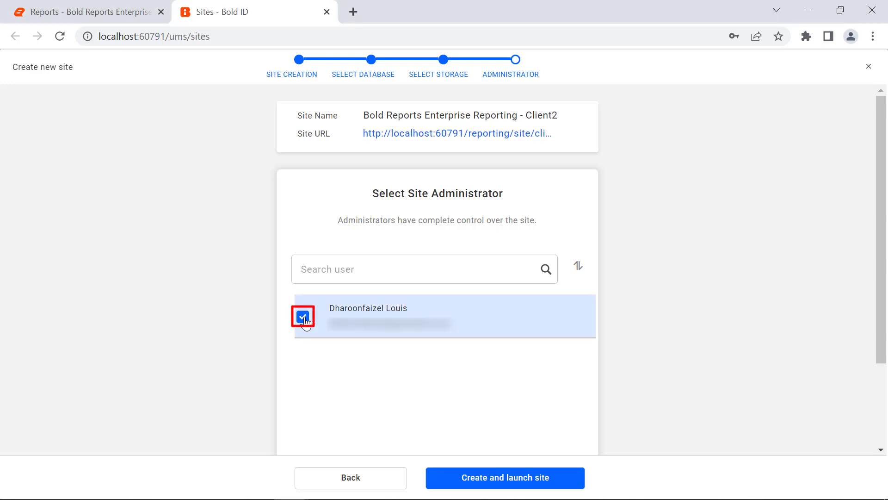
pyautogui.click(441, 478)
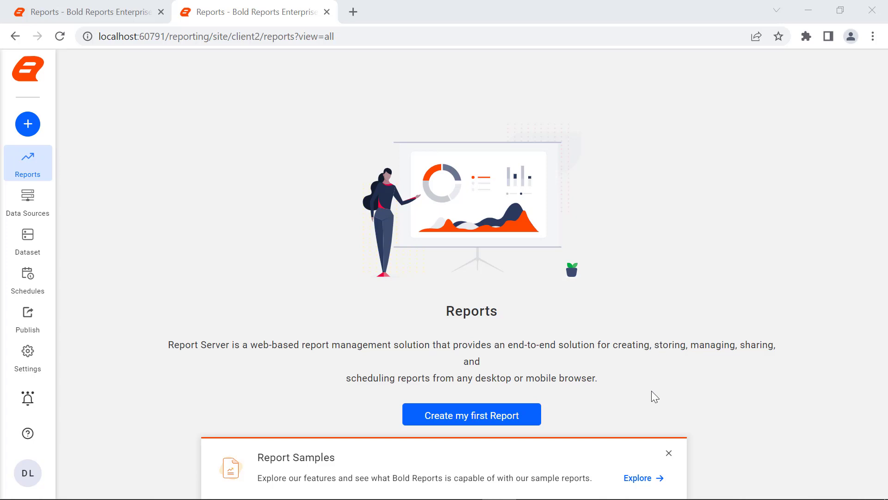
# Add the Sales Order Detail sample report to the new site, view the report and close it
pyautogui.click(648, 481)
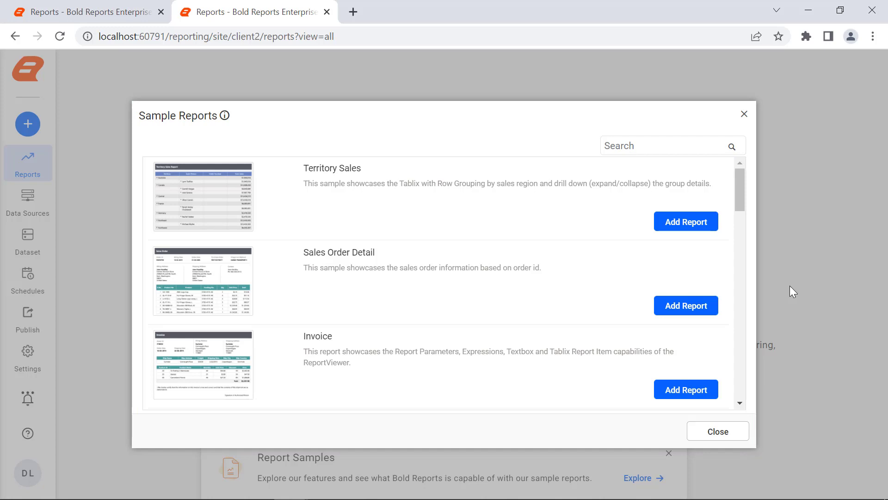
pyautogui.click(716, 303)
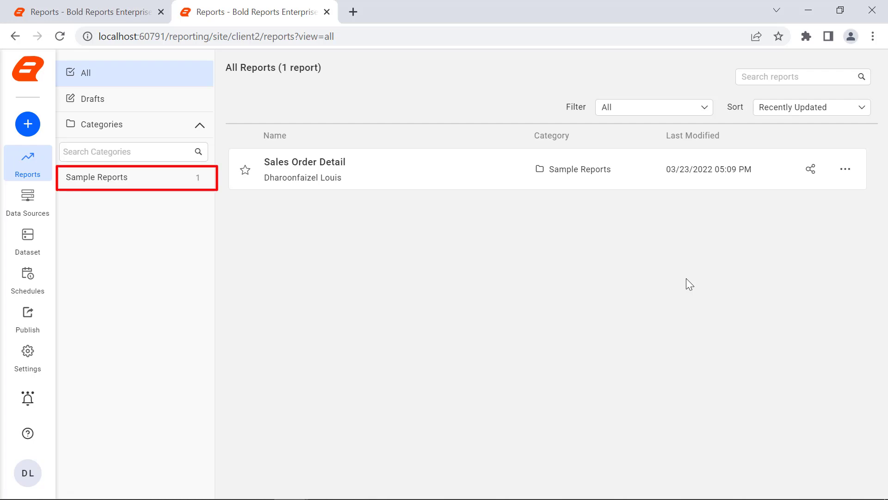
pyautogui.click(625, 189)
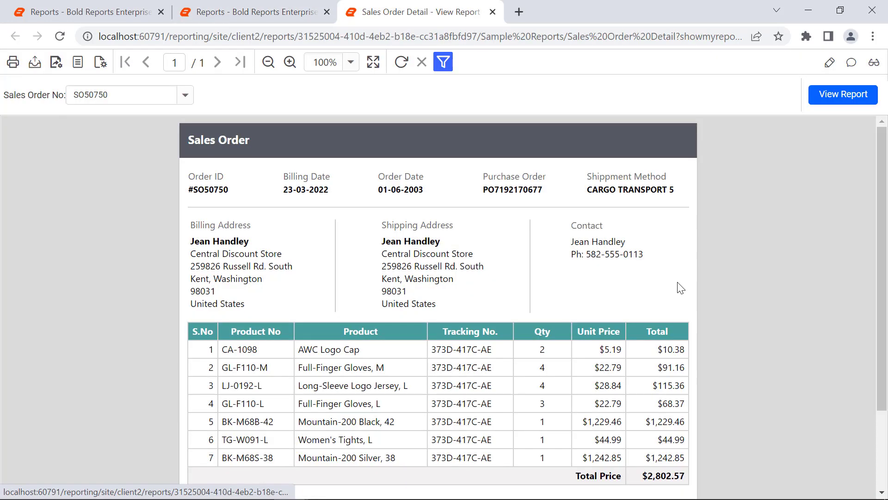
pyautogui.hotkey('ctrl', 'w')
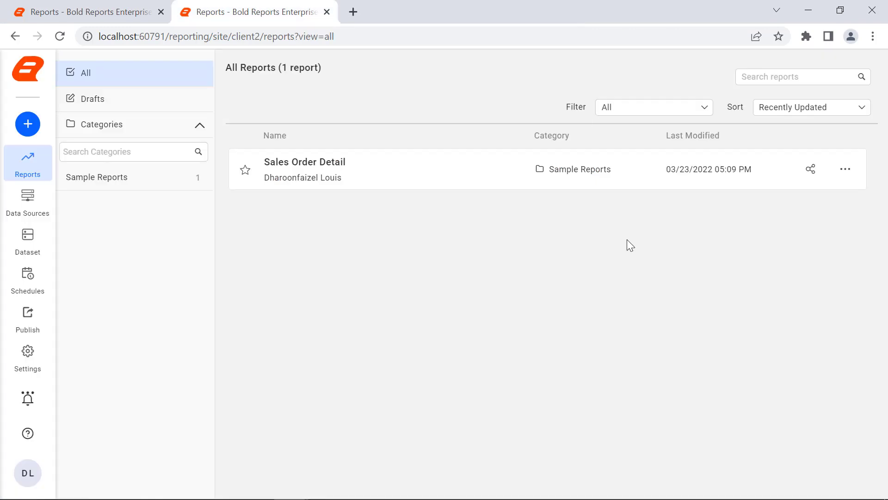